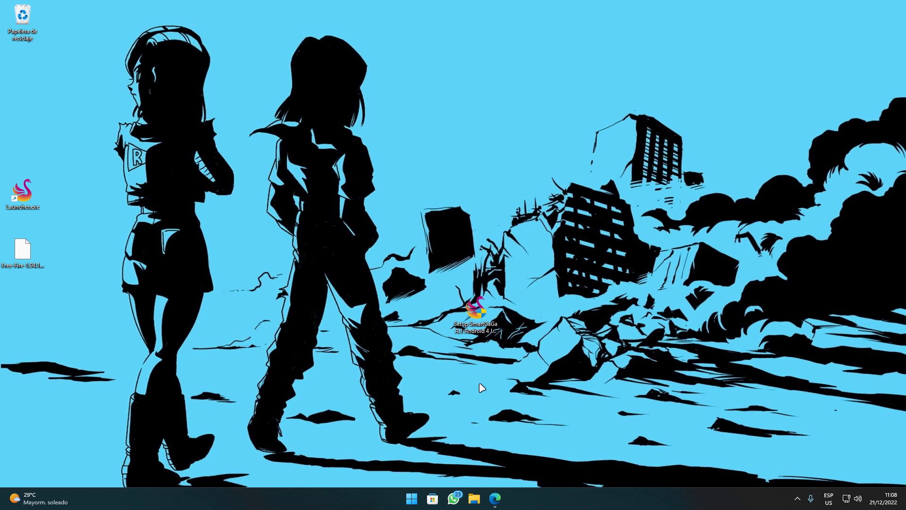
Run the SmartGaGa A.1 Android 4 setup from the desktop, accepting the terms and using C:\ as the destination folder.
left_click(479, 315)
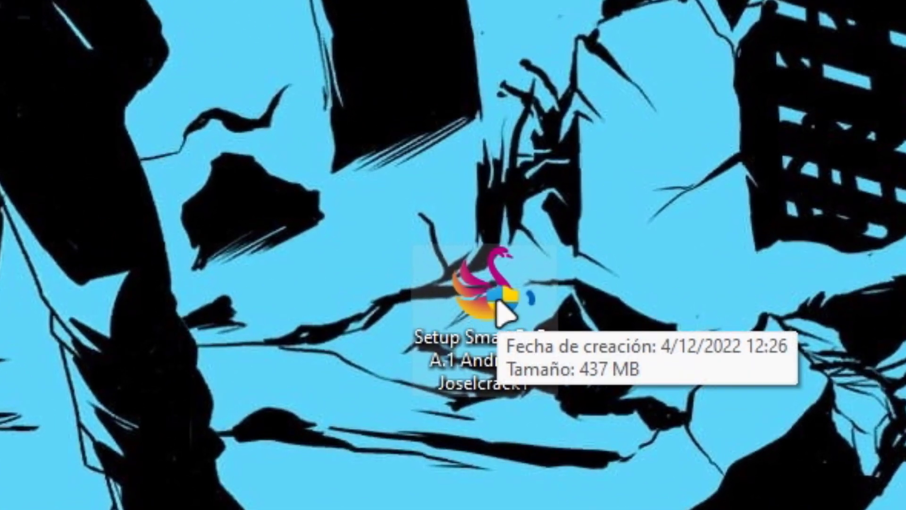
double_click(500, 306)
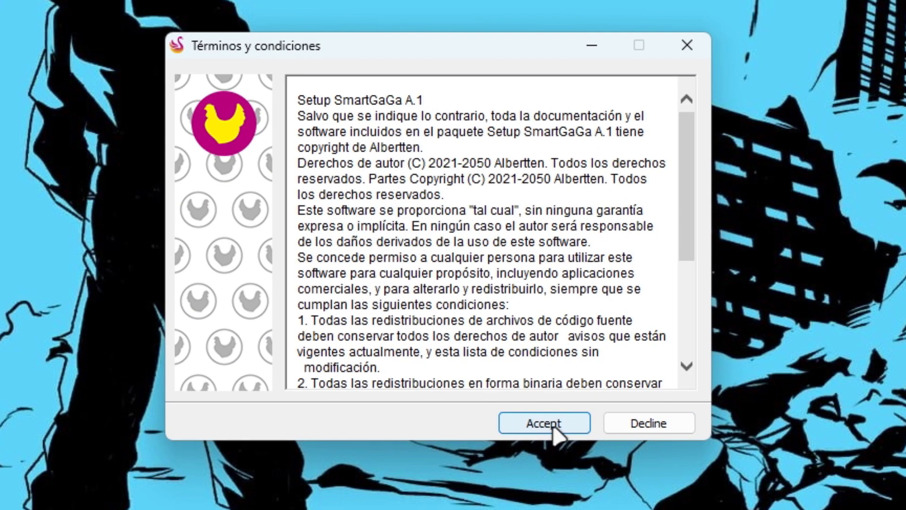
left_click(576, 427)
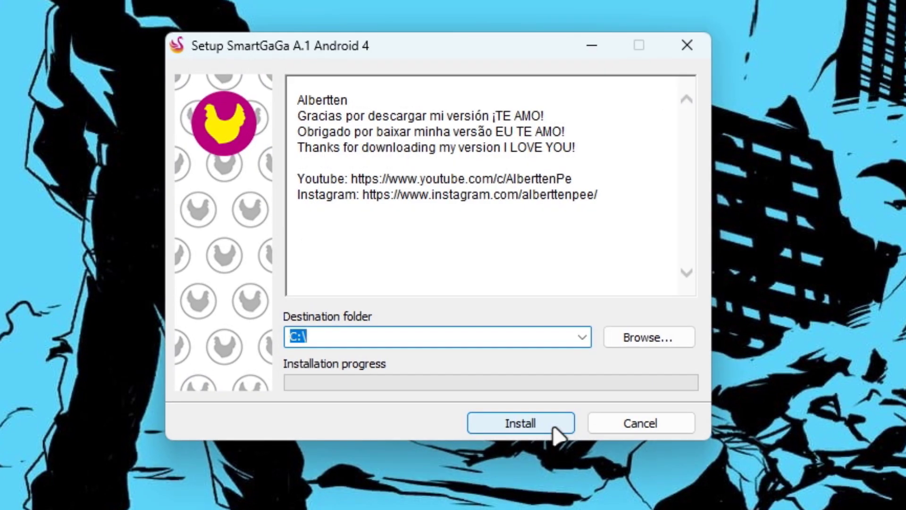
left_click(328, 336)
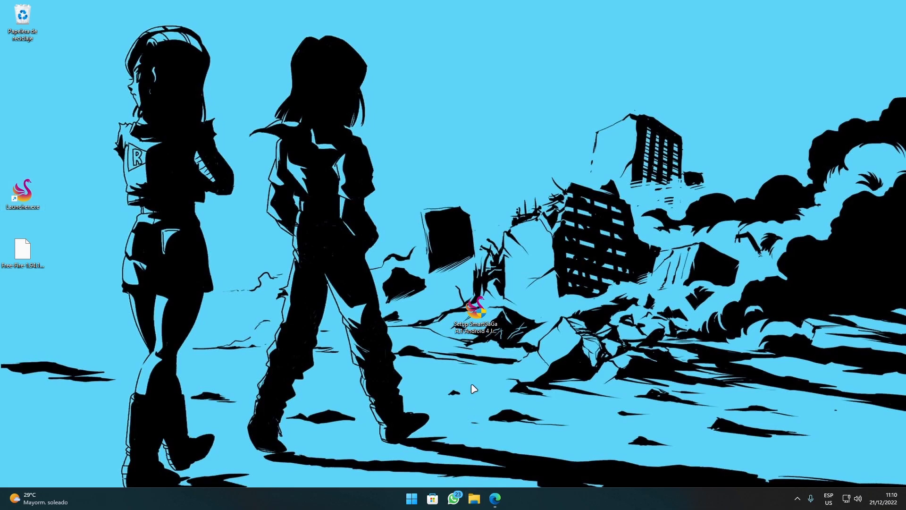
Open the Engine folder inside C:\SmartGaGa A.1\ProjectTitan in the file explorer.
key("super+e")
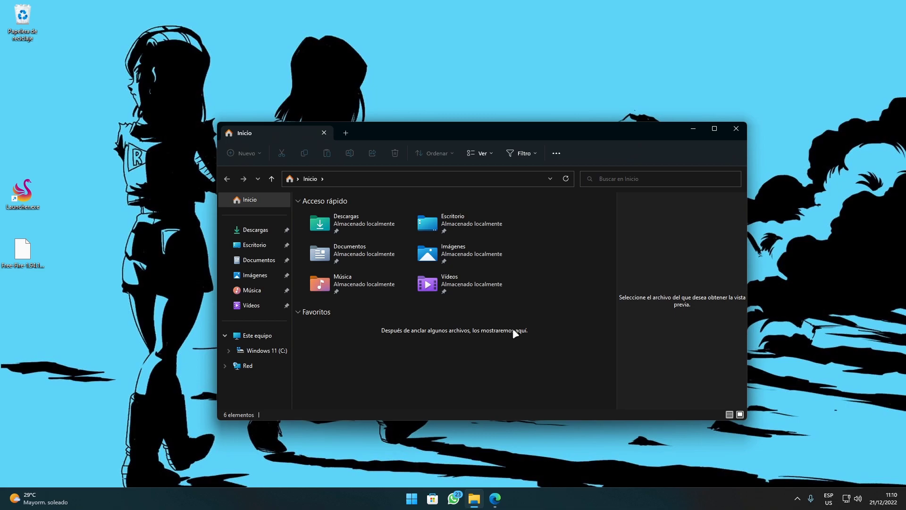
left_click(268, 352)
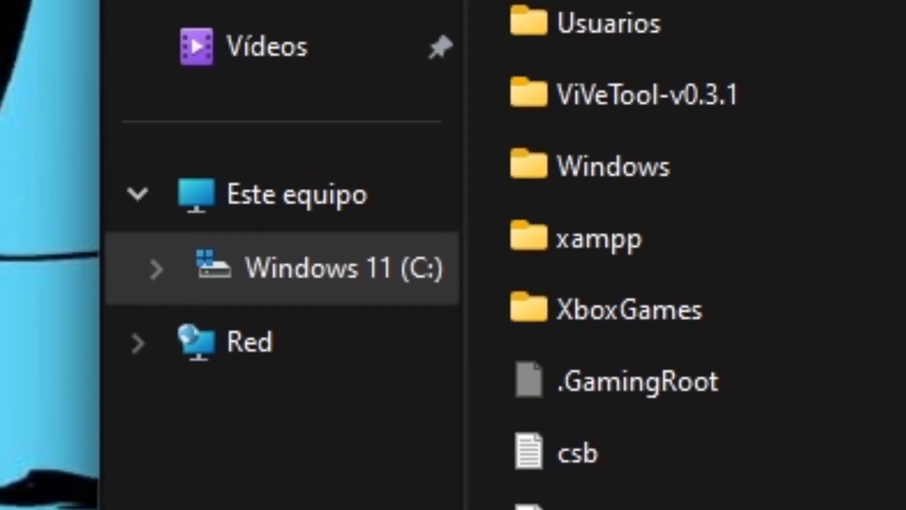
left_click(333, 213)
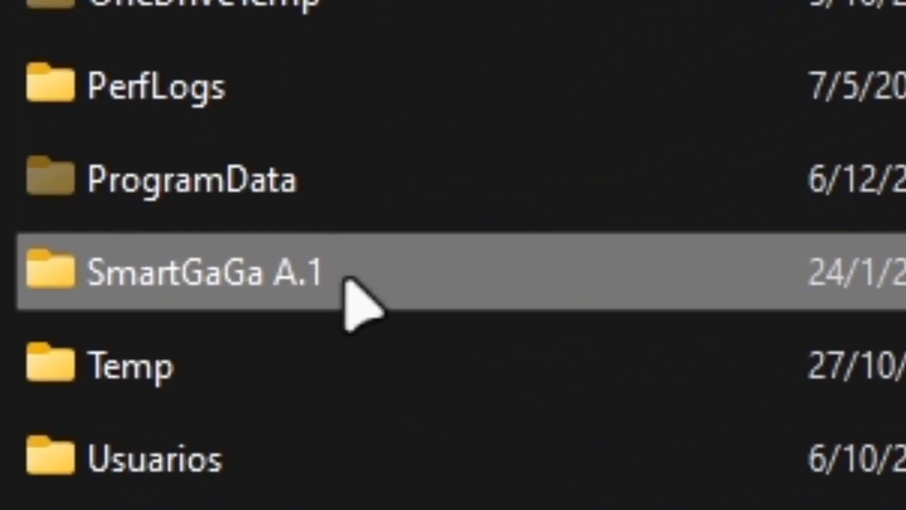
double_click(343, 278)
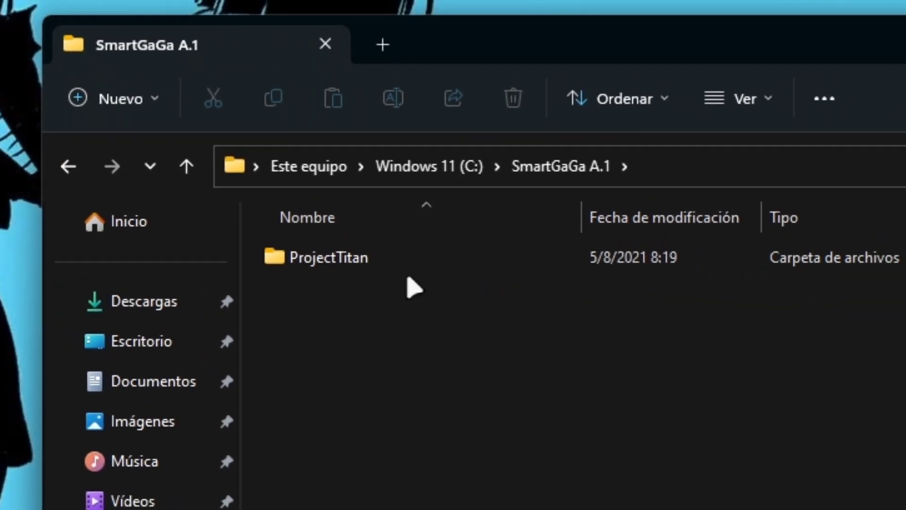
left_click(313, 263)
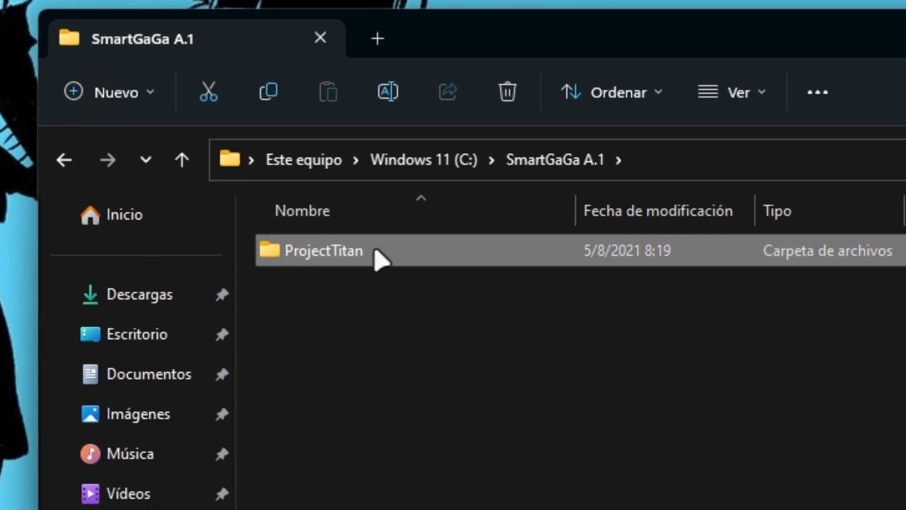
double_click(380, 261)
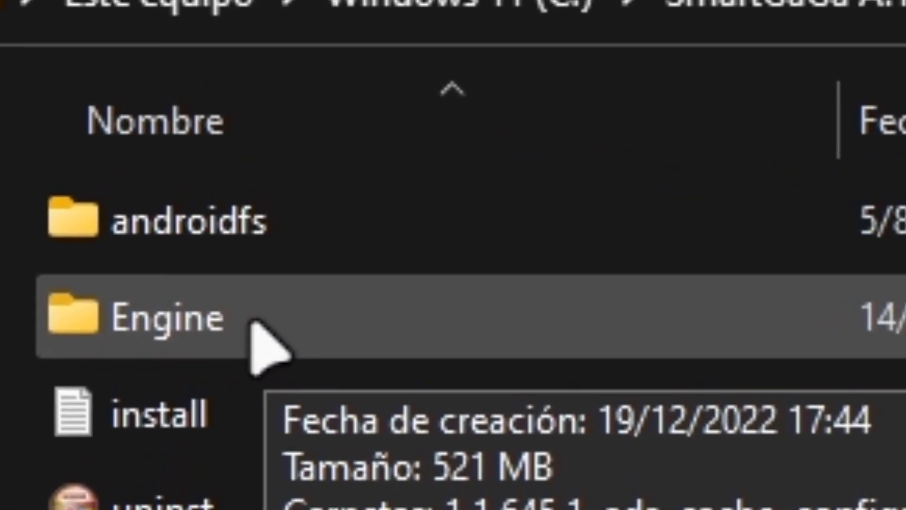
double_click(217, 181)
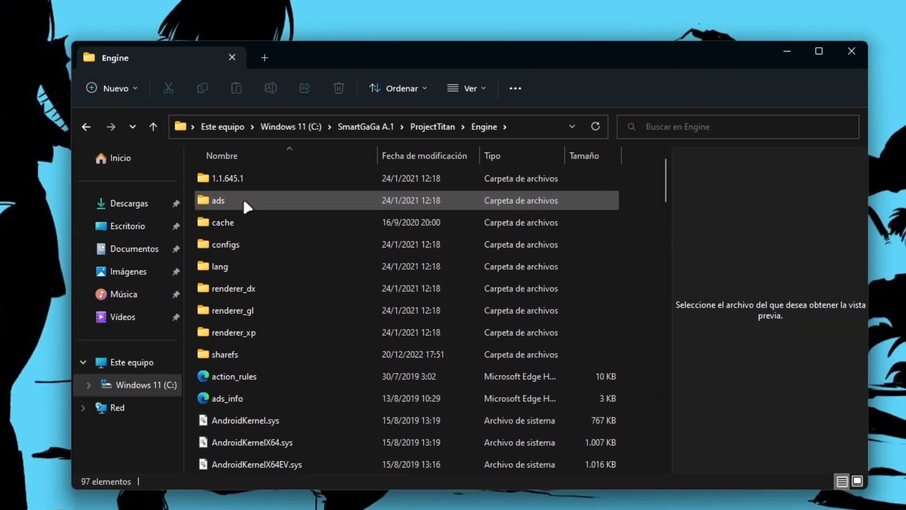
Create a desktop shortcut to the Launcher application in the Engine folder.
scroll(244, 201, "down", 15)
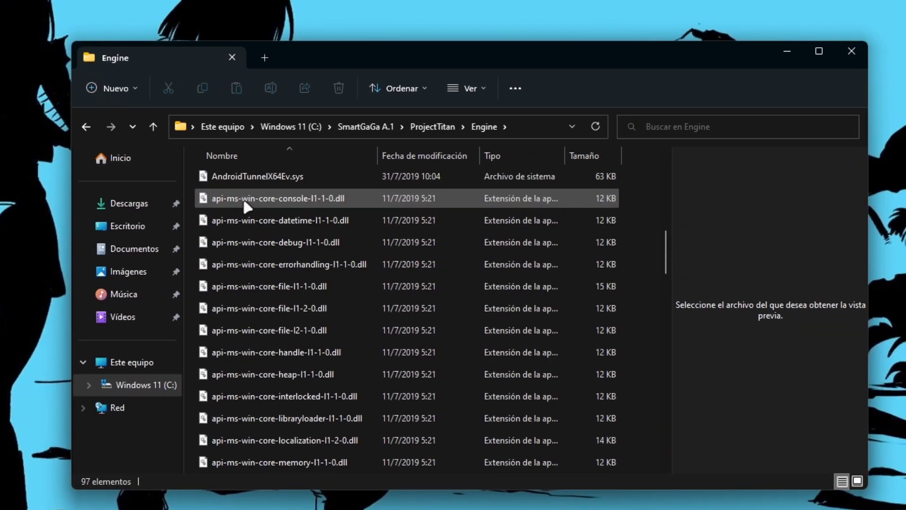
scroll(245, 202, "down", 10)
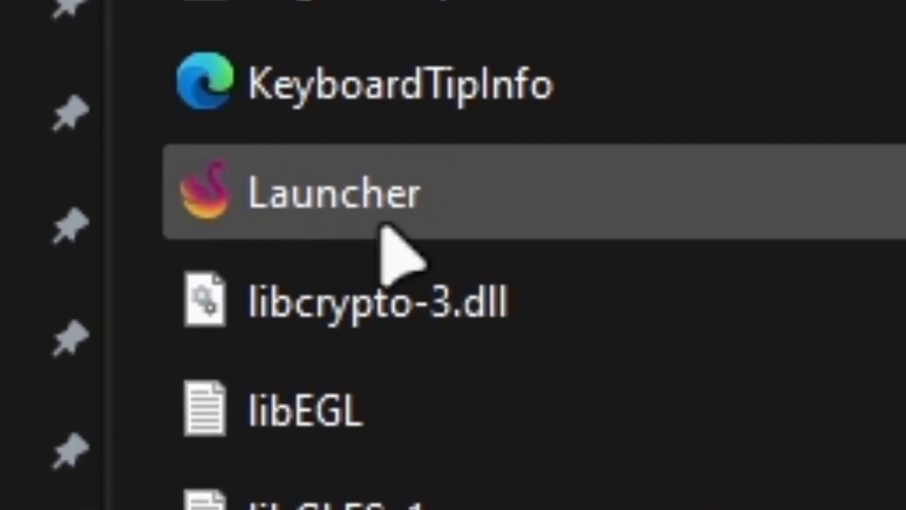
left_click(217, 239)
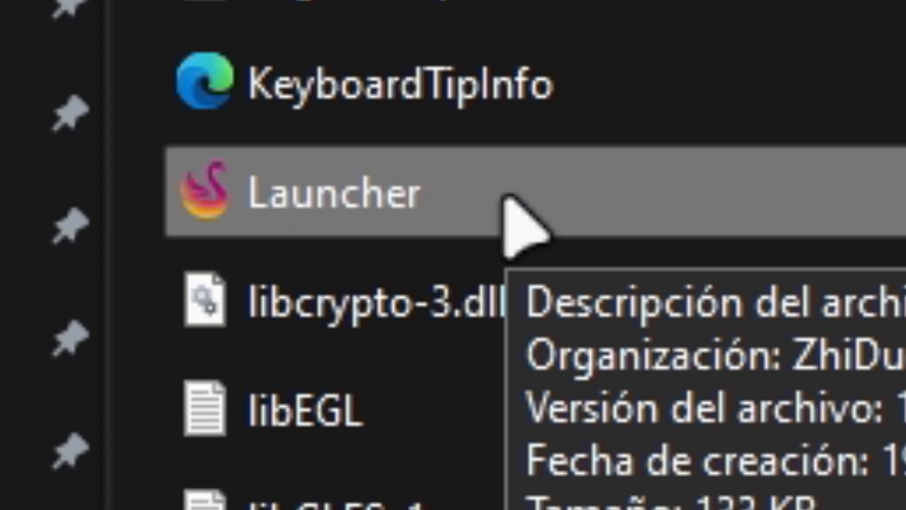
right_click(512, 198)
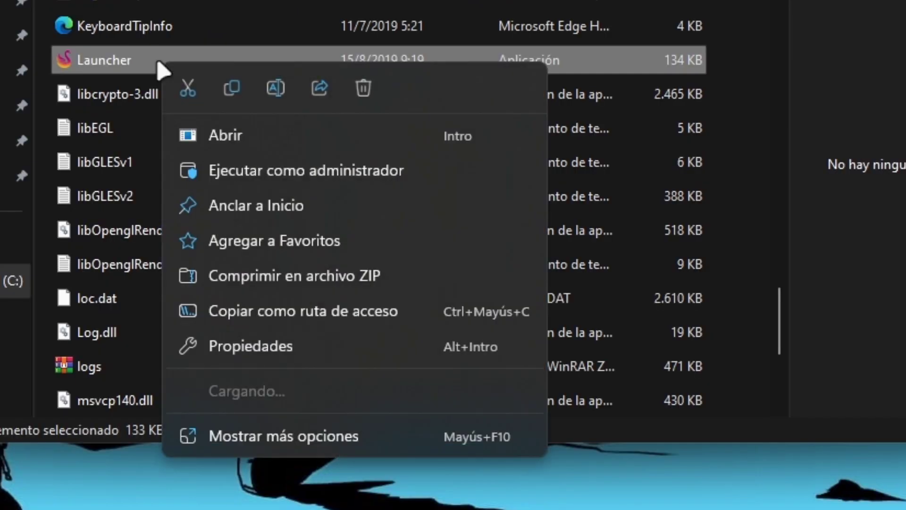
left_click(272, 451)
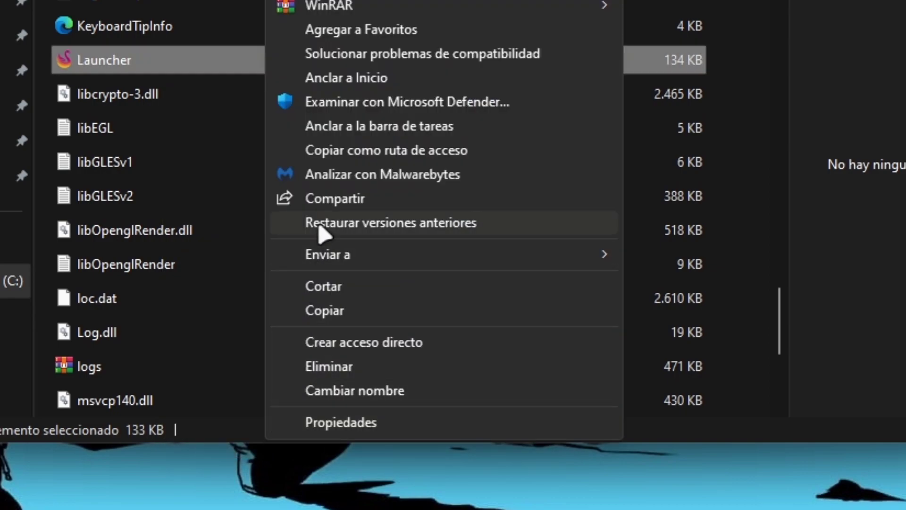
mouse_move(410, 253)
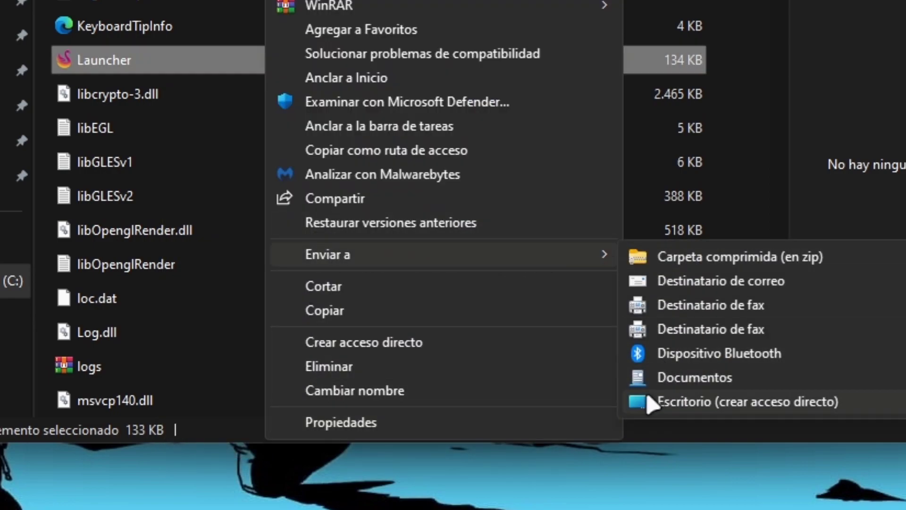
left_click(726, 402)
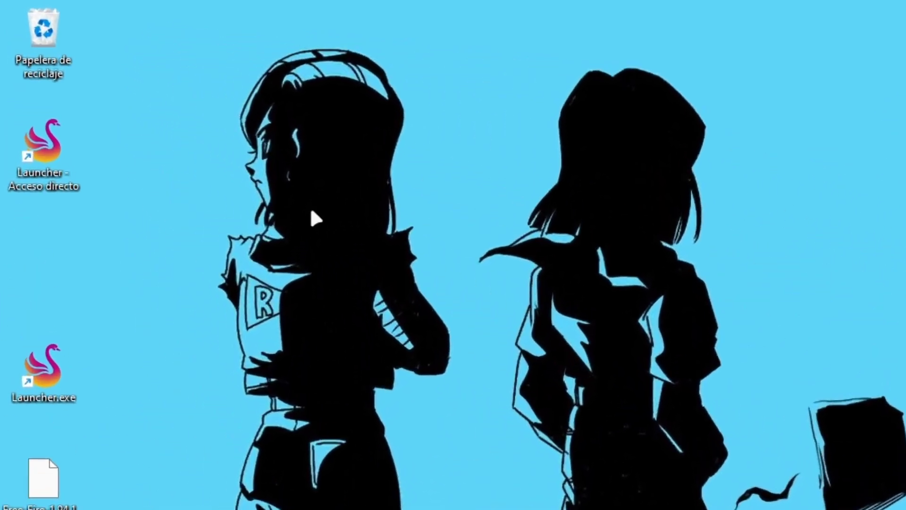
Reposition the new Launcher shortcut on the desktop and rename it Smartgaga.
left_click_drag(61, 151, 140, 211)
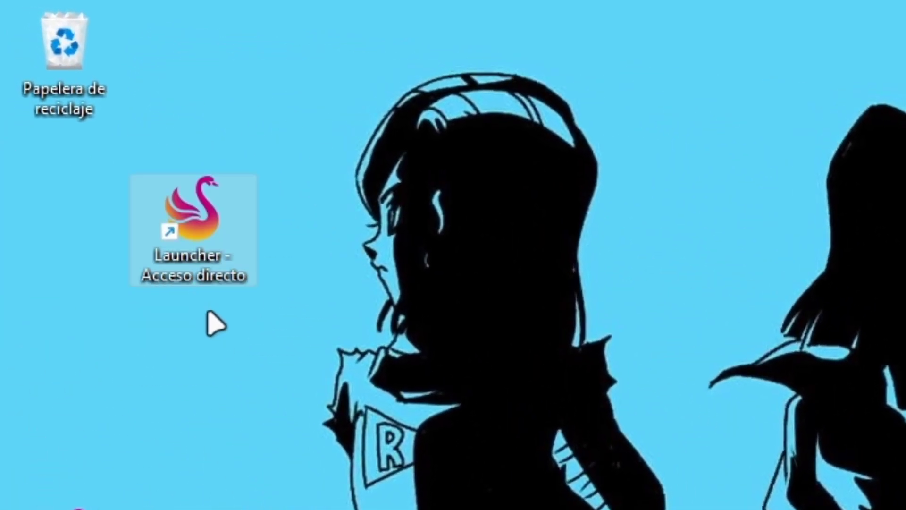
right_click(206, 259)
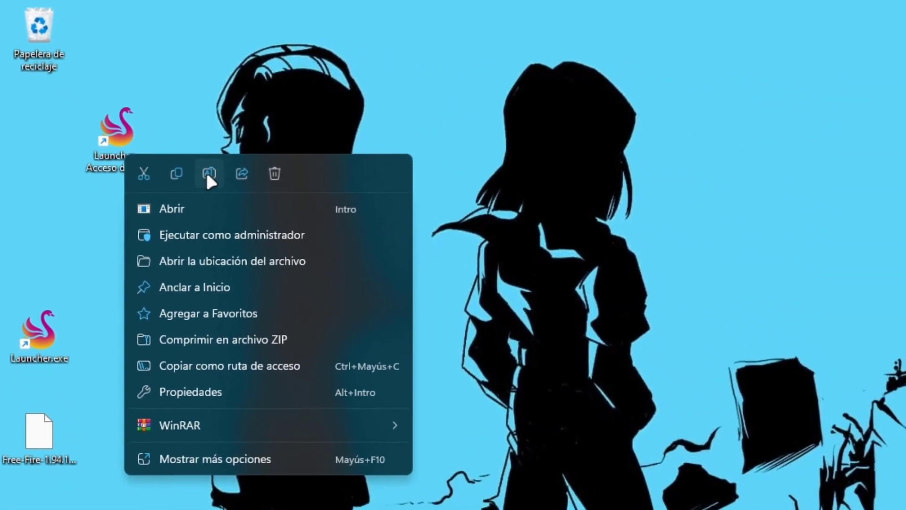
left_click(306, 254)
type("Samr")
key("BackSpace")
key("BackSpace")
key("BackSpace")
type("martgaga")
key("Return")
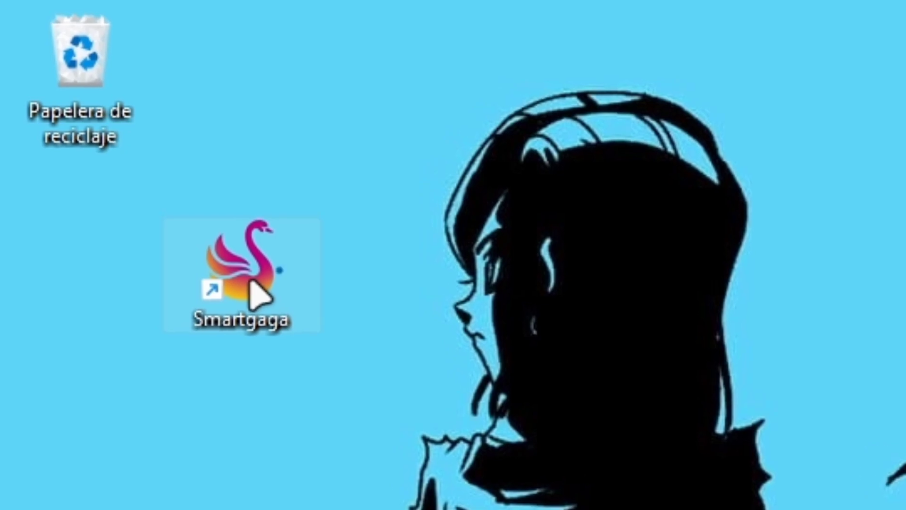
Start the emulator from the Smartgaga shortcut and show its list of installed apps.
double_click(250, 282)
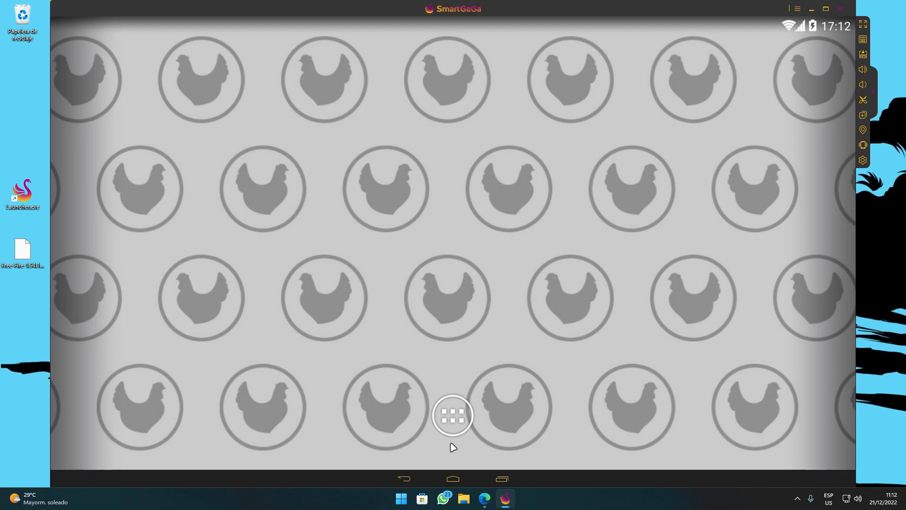
left_click(452, 415)
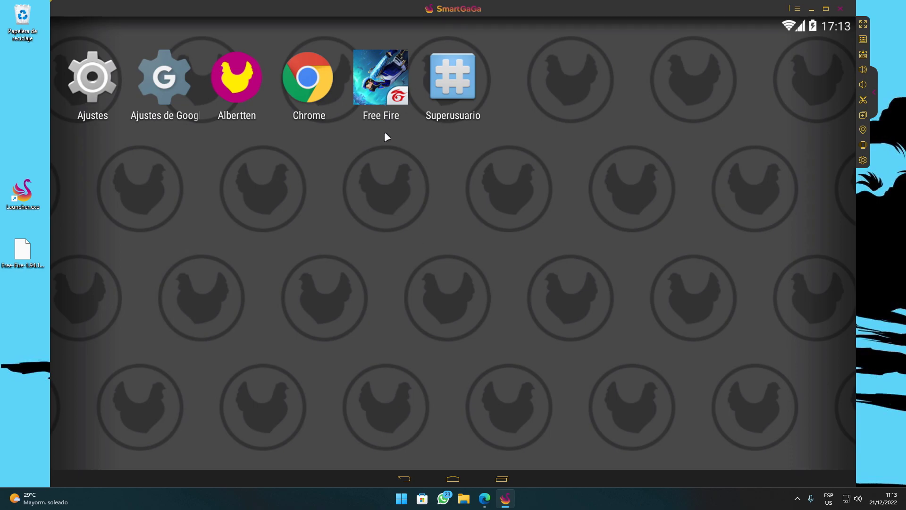
Switch to Edge, examine the Free Fire v1.94.1 APK download page on gamernovato.com, and return to the emulator.
left_click(485, 498)
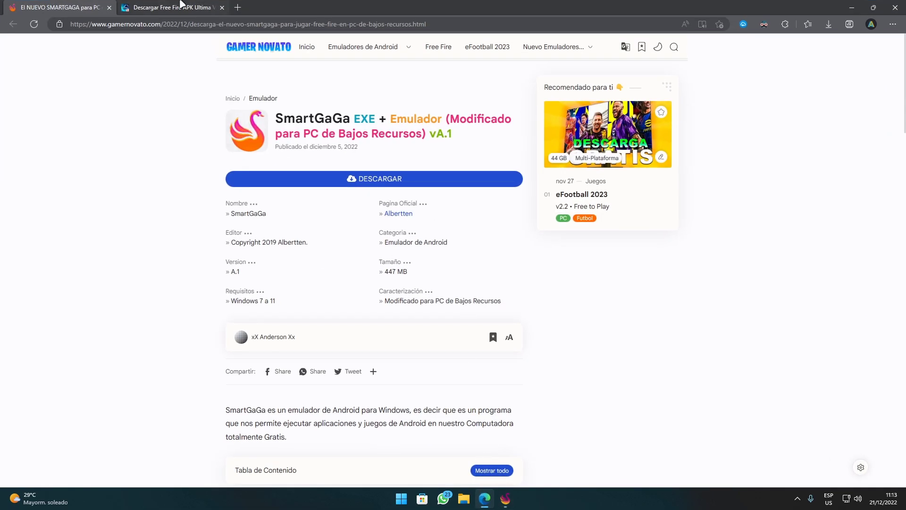
left_click(188, 4)
scroll(392, 202, "down", 1)
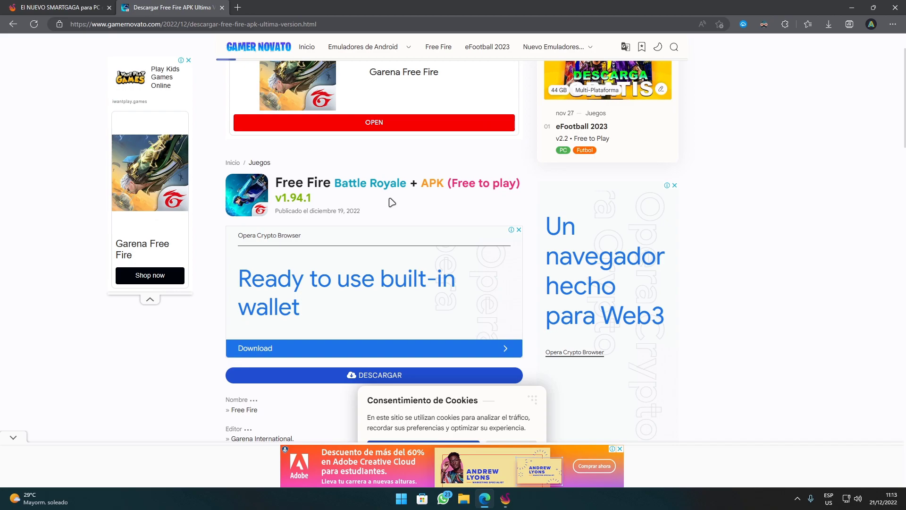
scroll(391, 293, "down", 1)
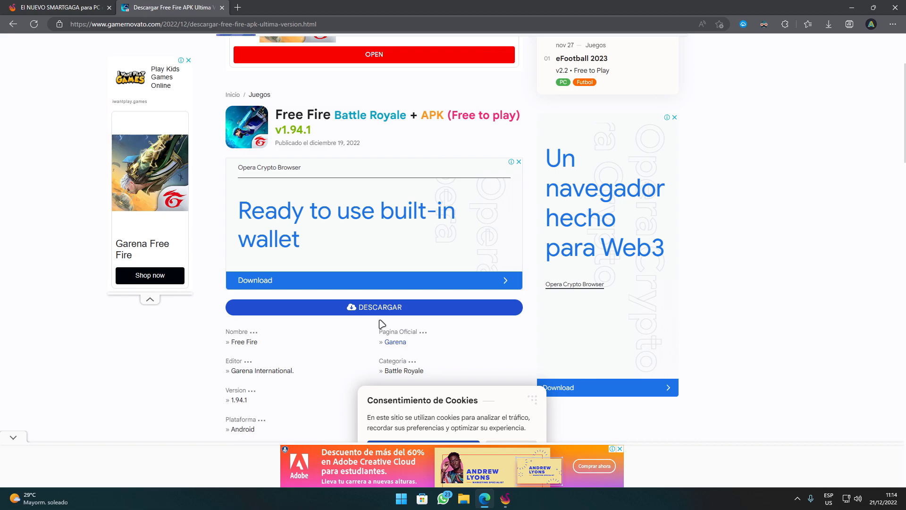
left_click(852, 7)
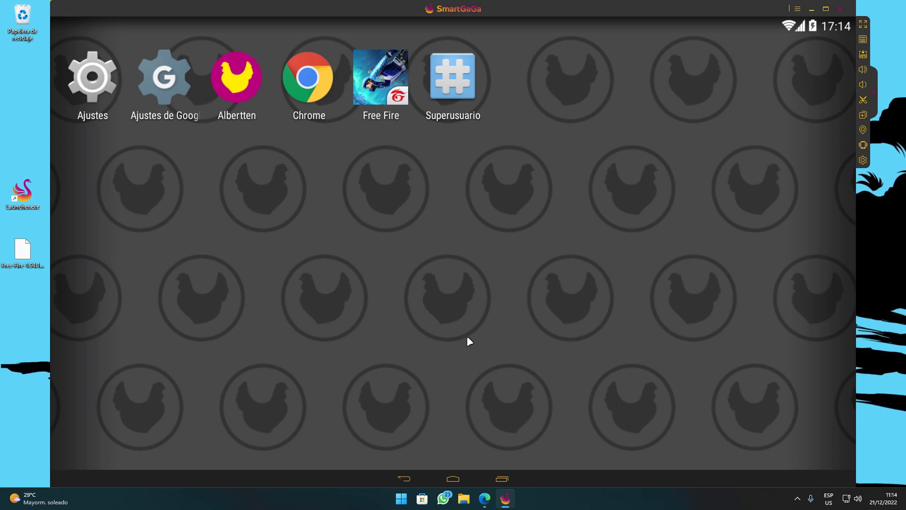
Try to transfer the Free Fire 1.94.1 file from the desktop into the SmartGaGa window.
left_click(23, 269)
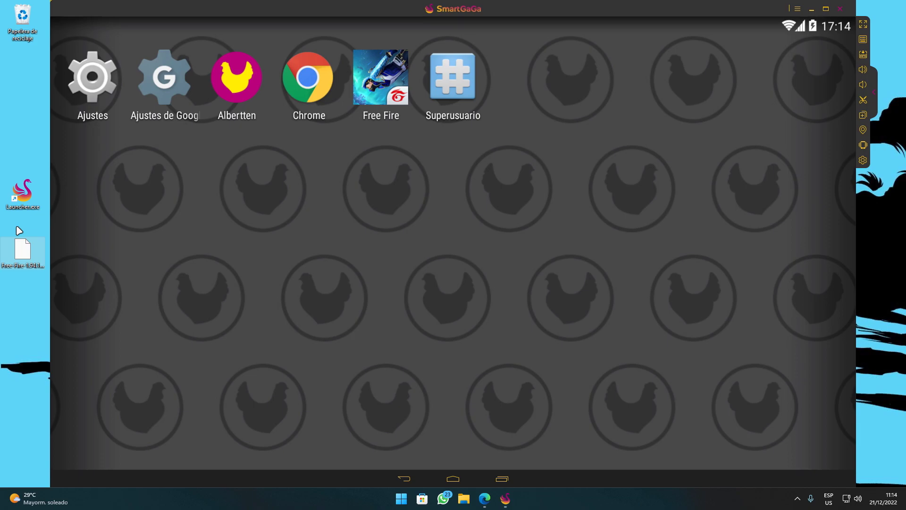
left_click_drag(23, 251, 243, 296)
left_click_drag(470, 264, 24, 255)
left_click(470, 317)
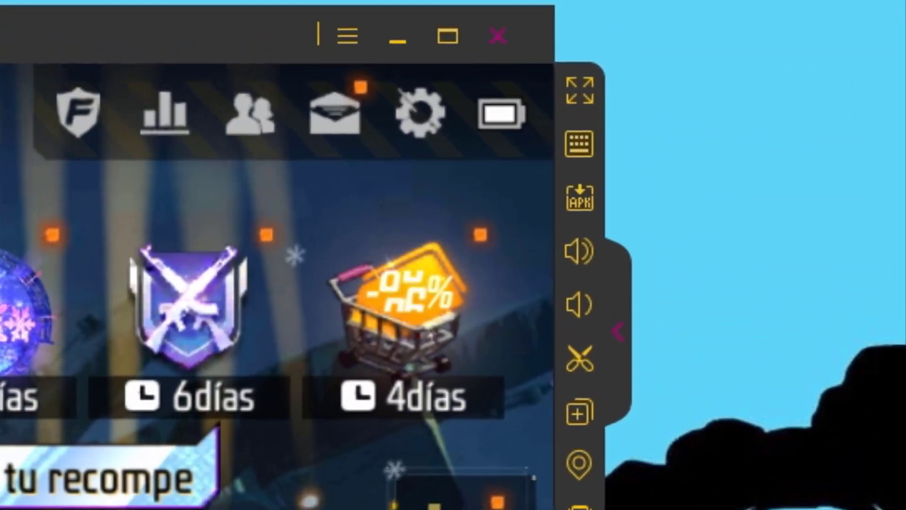
Open Free Fire's custom HUD editor from its control settings and bring up SmartGaGa's keyboard mapping configuration.
left_click(421, 113)
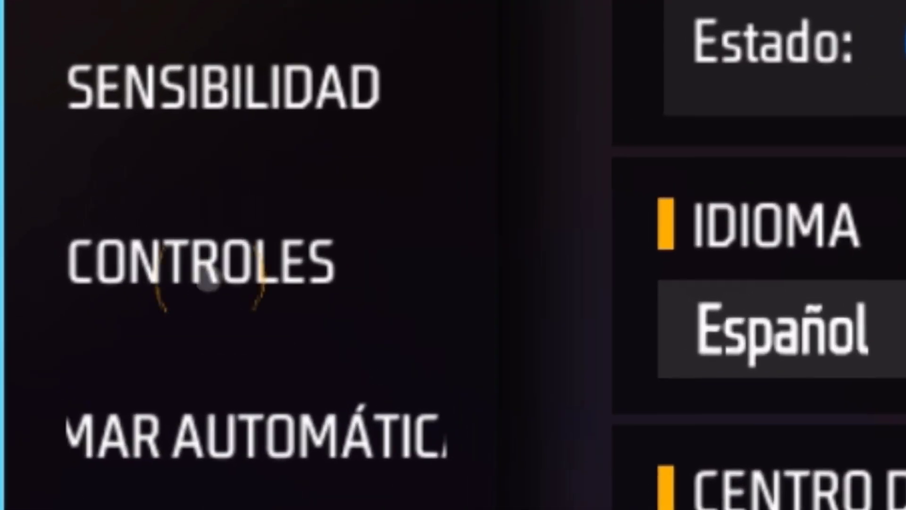
left_click(49, 171)
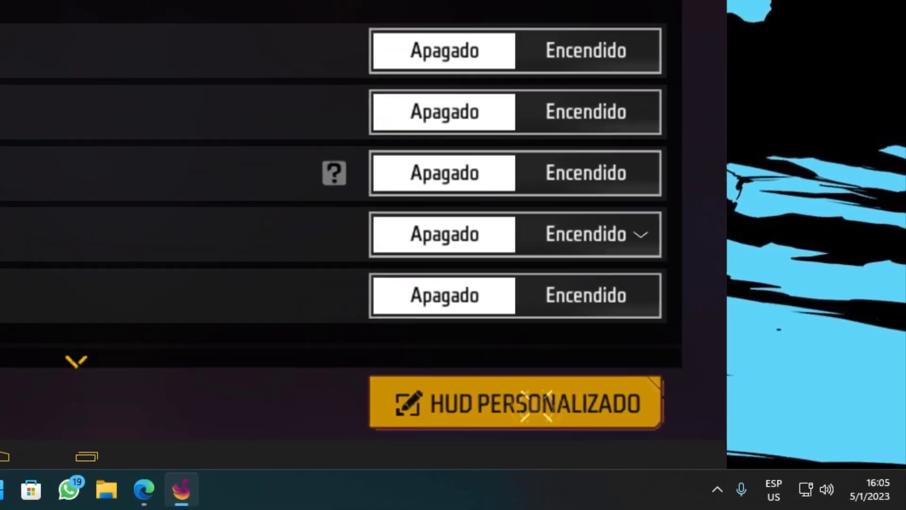
left_click(535, 405)
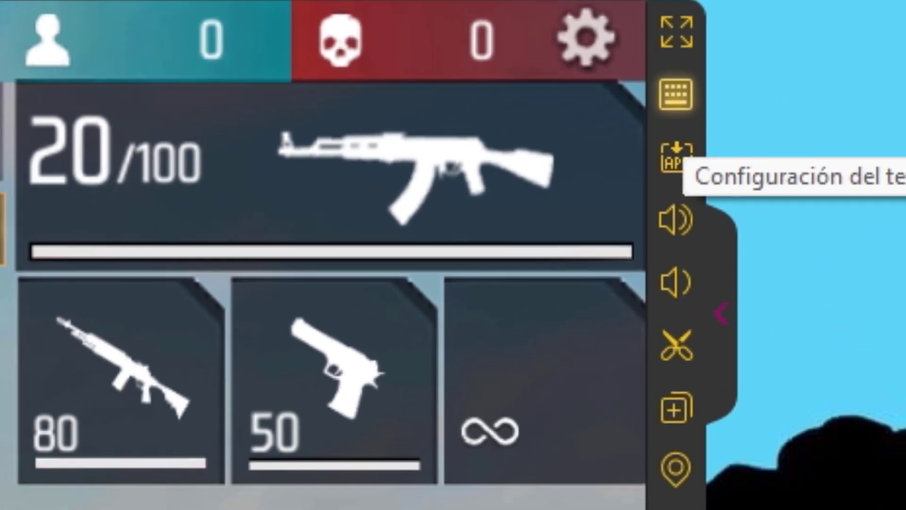
left_click(618, 117)
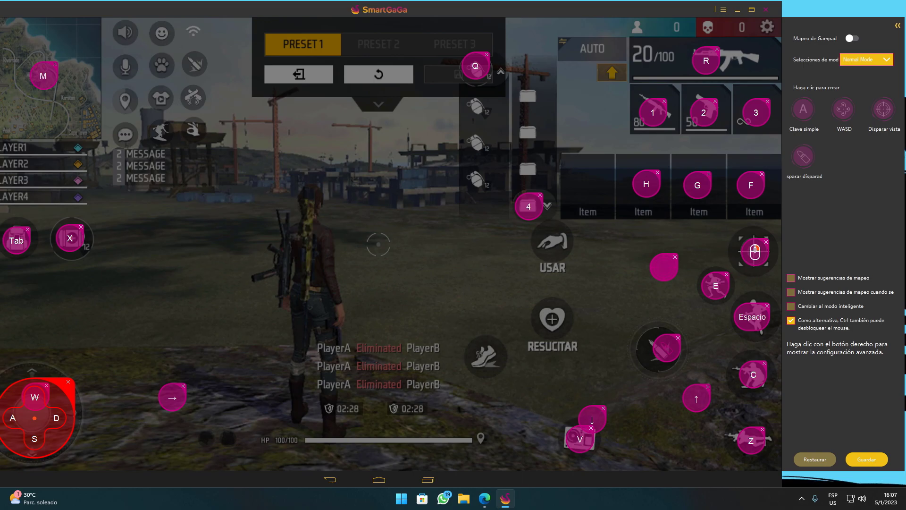